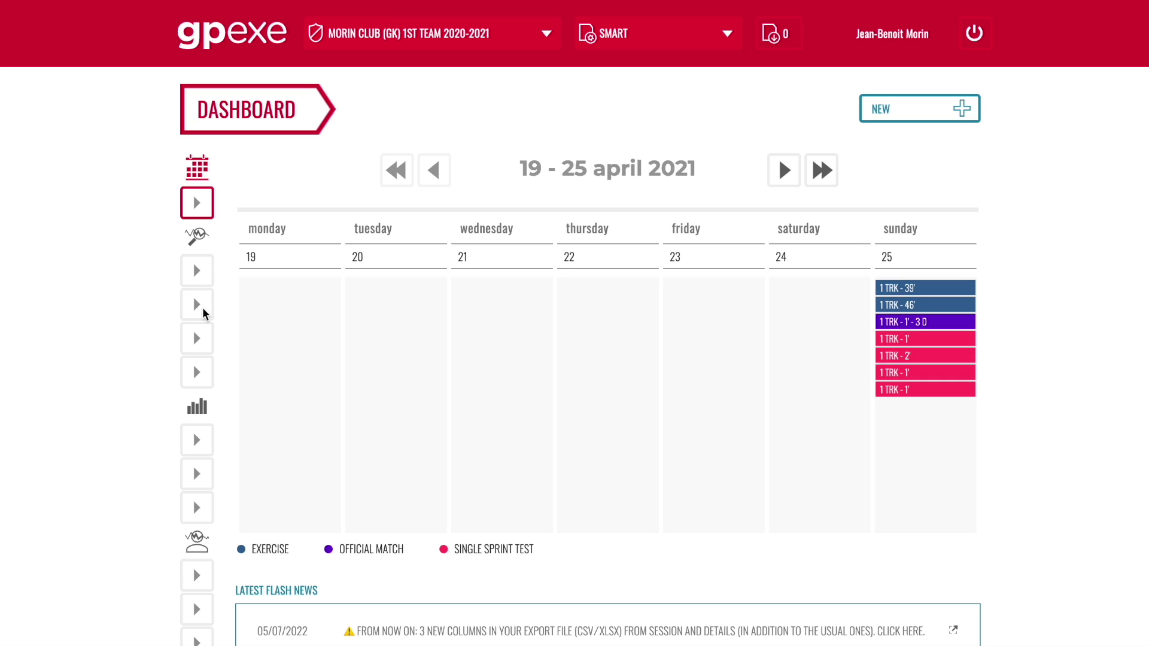
Bring up the Sessions list and open the 13 Jul 2022 full training session.
mouse_move(198, 308)
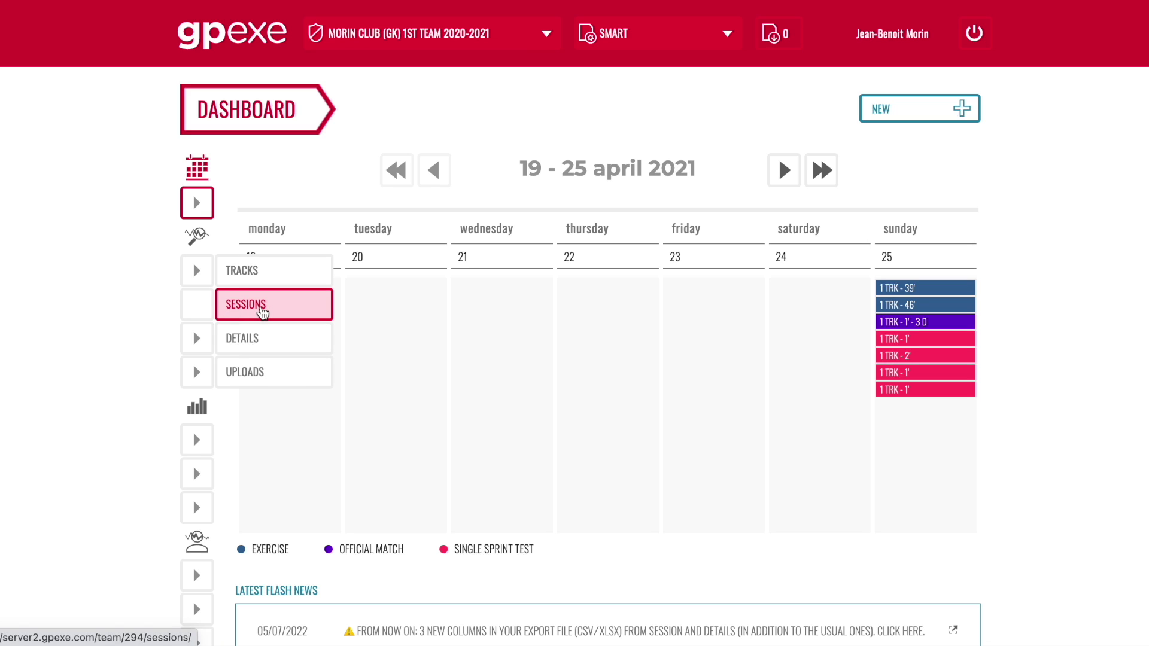
click(261, 310)
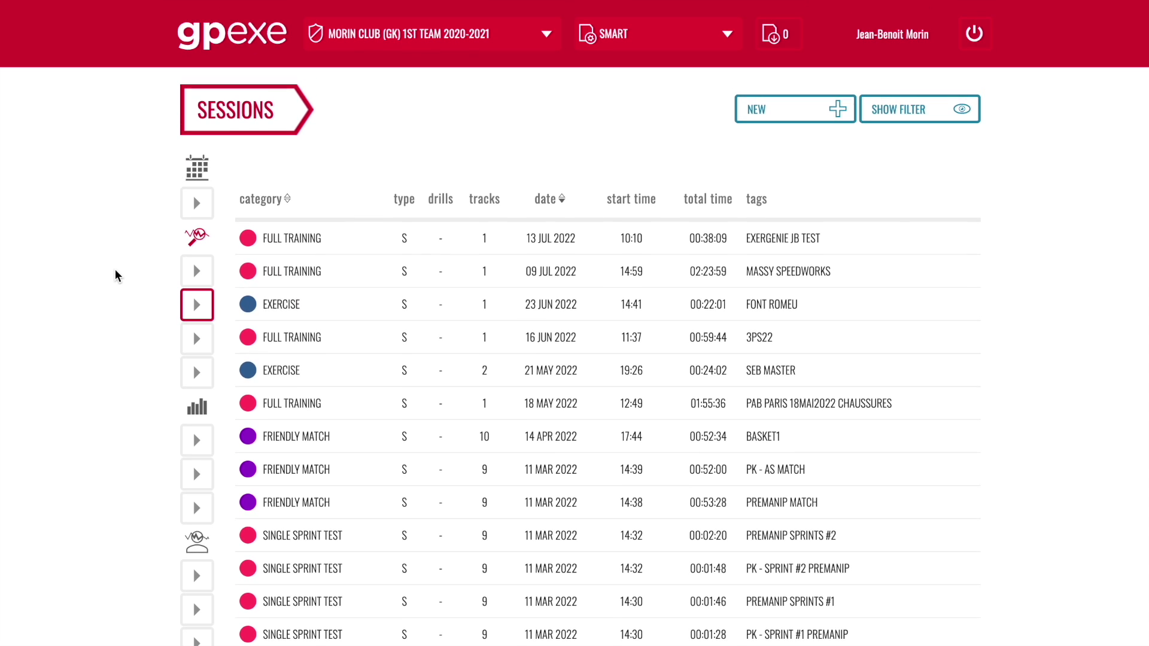
mouse_move(263, 240)
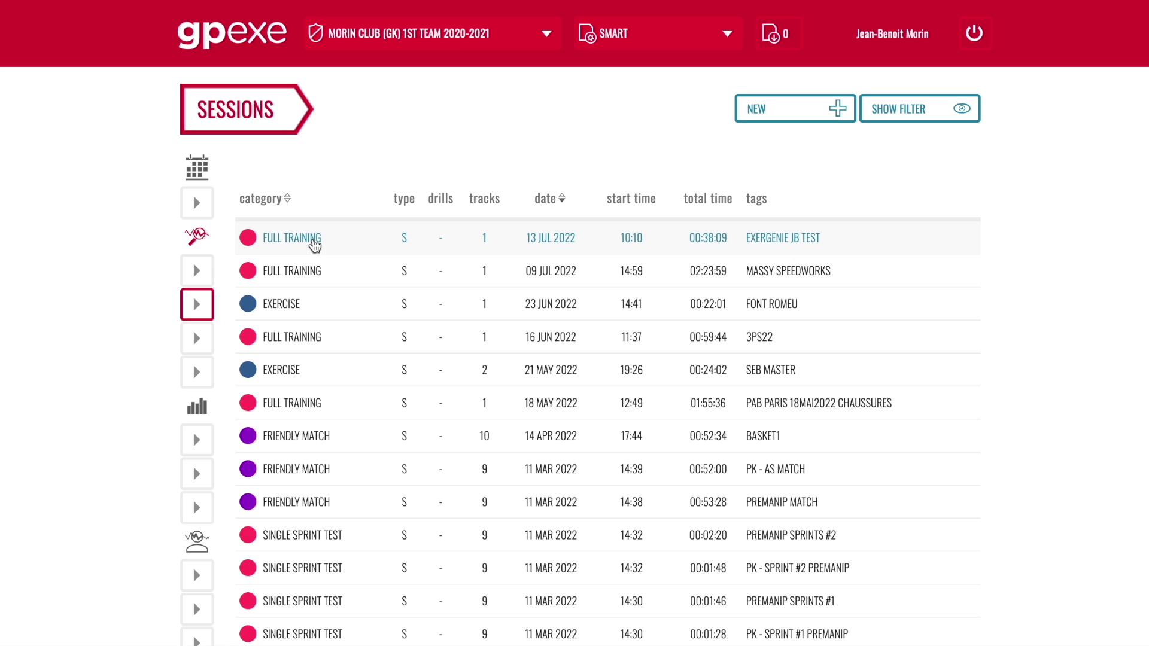
click(314, 243)
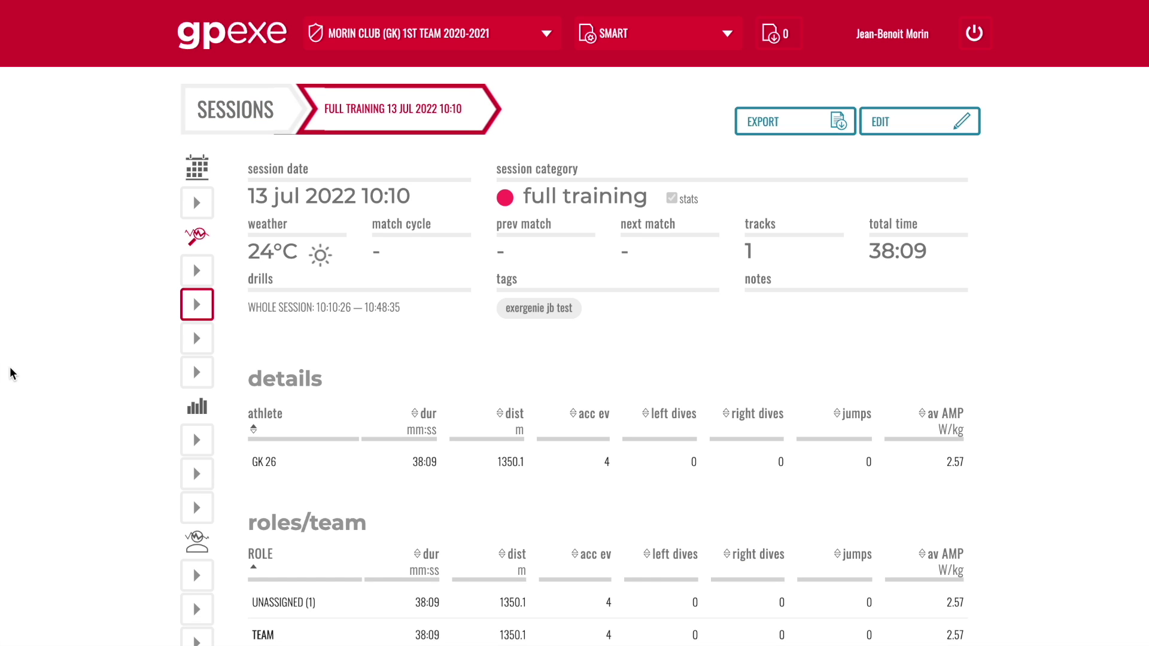
Open GK 26's session details for the 13 Jul 2022 full training.
scroll(481, 365, down, 6)
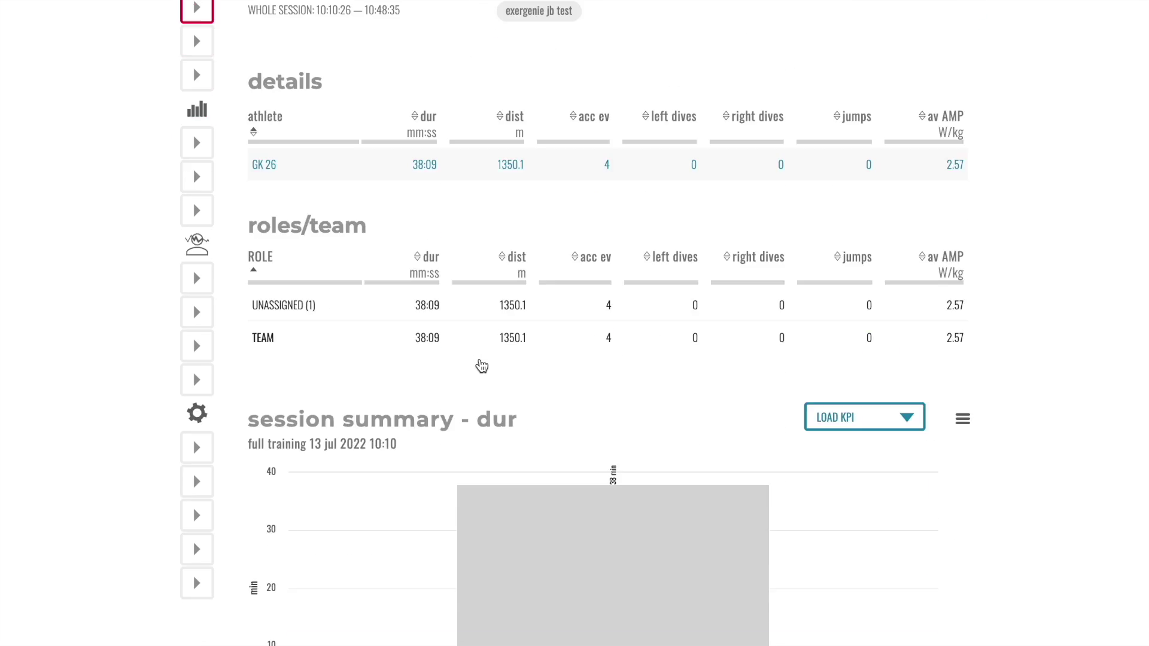
scroll(482, 366, up, 4)
mouse_move(206, 232)
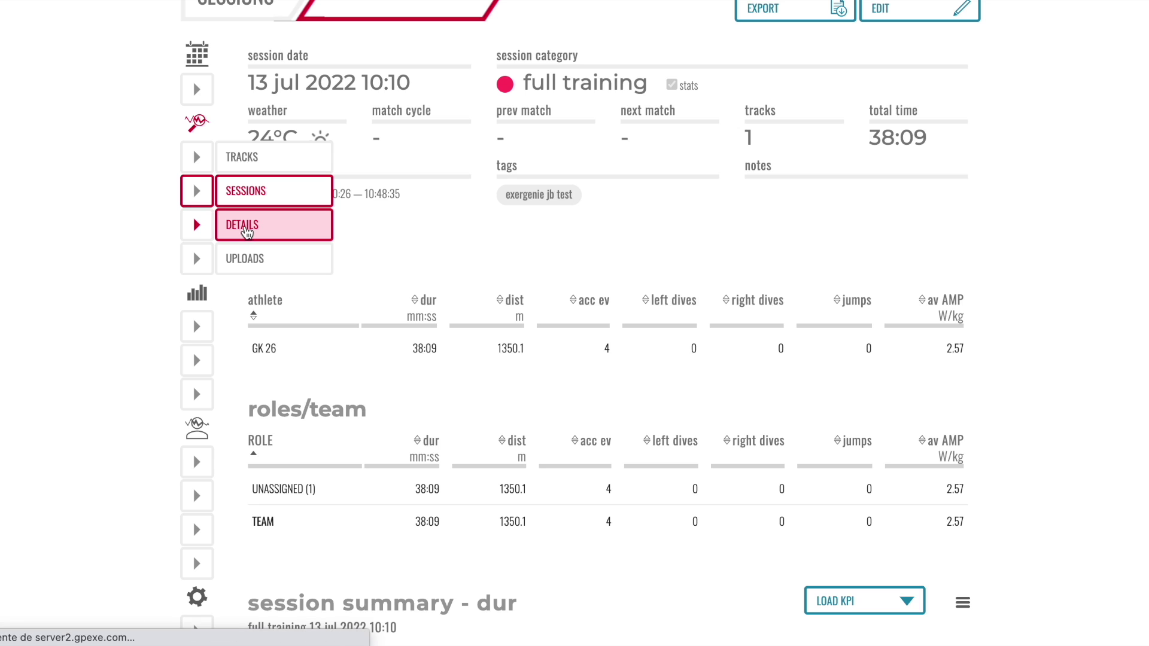
click(247, 232)
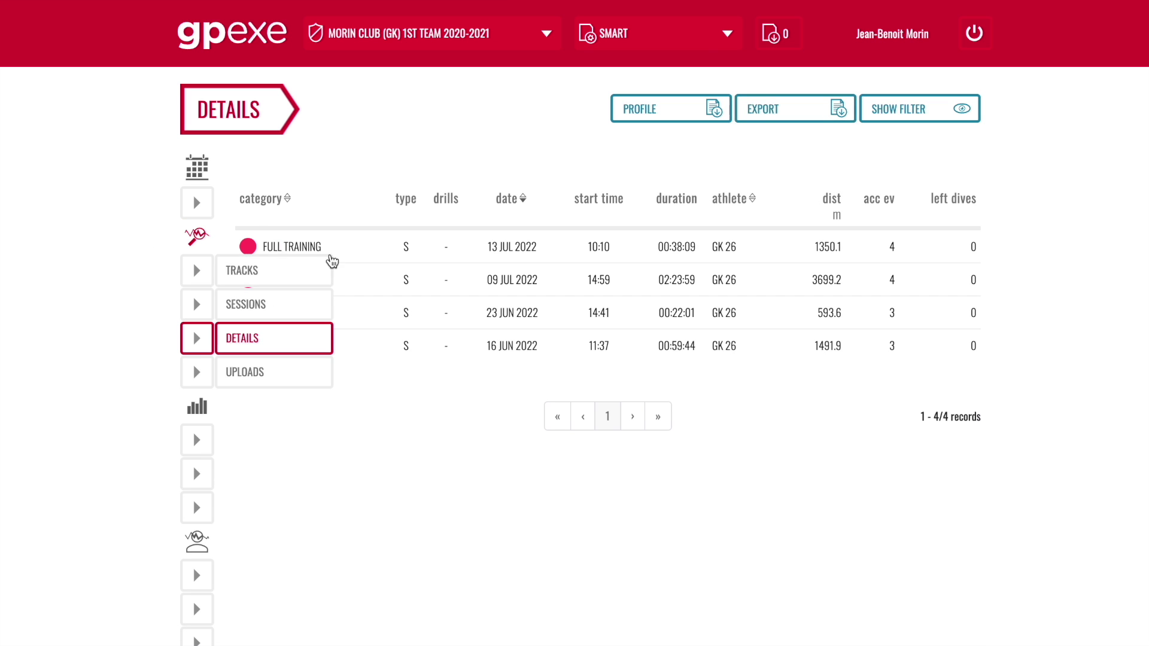
click(359, 251)
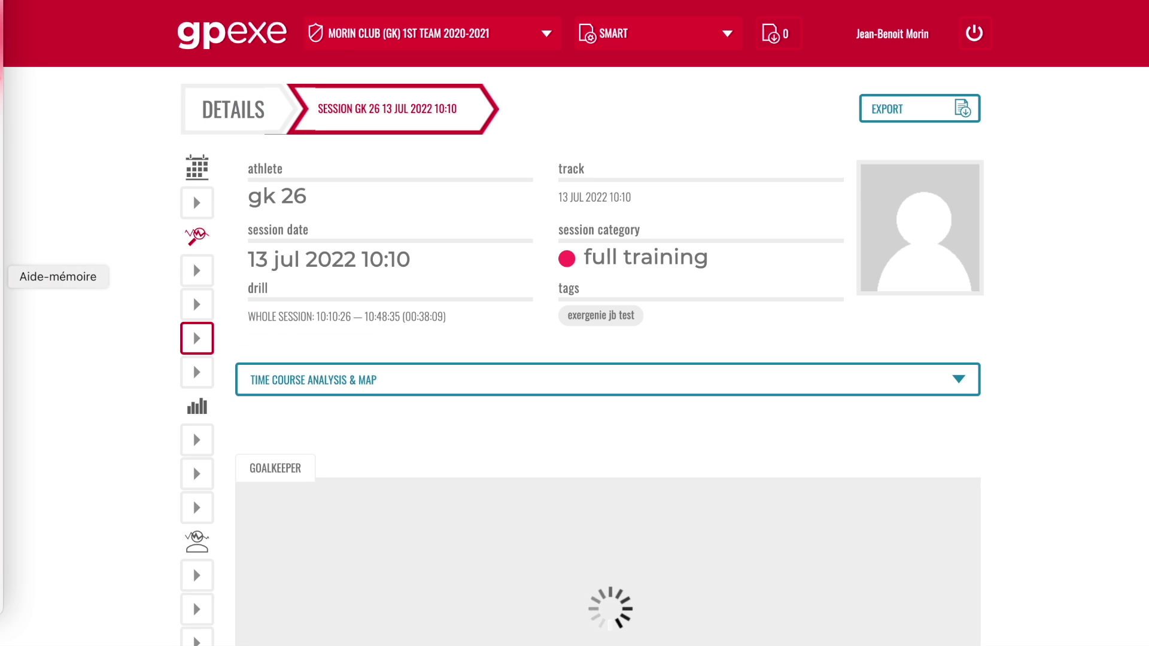
Expand the Time Course Analysis & Map section to show the 38:09 track.
scroll(1051, 285, down, 5)
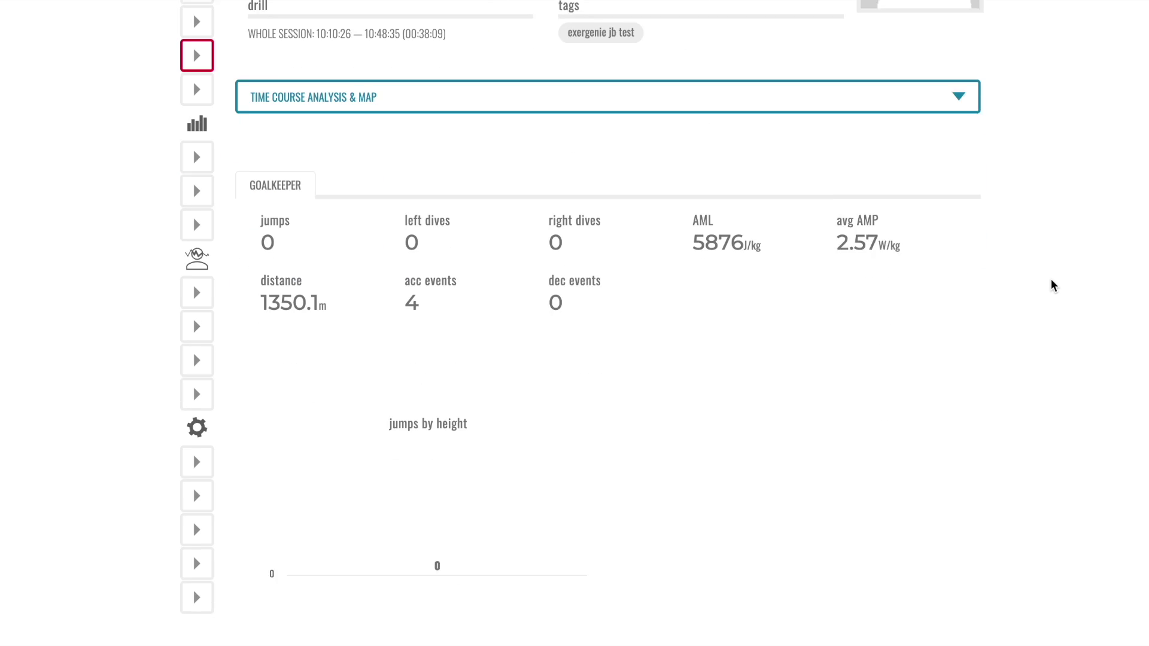
scroll(1052, 285, up, 3)
click(935, 255)
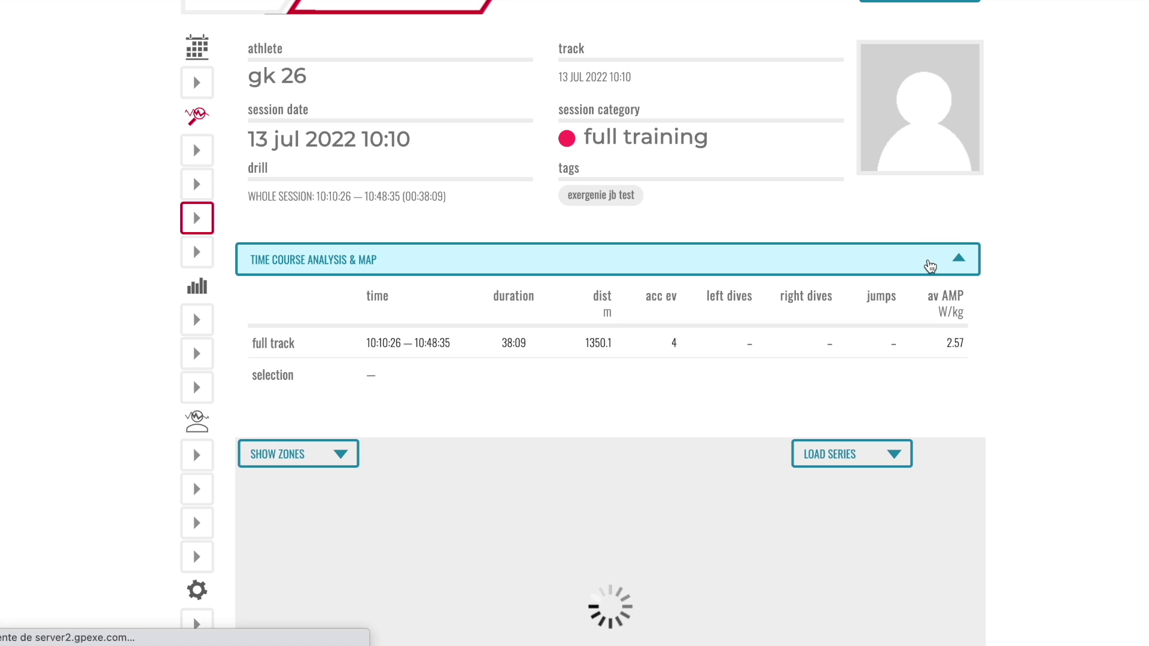
Scroll down to the track map and switch its map mode to Heatmap.
scroll(1088, 380, down, 5)
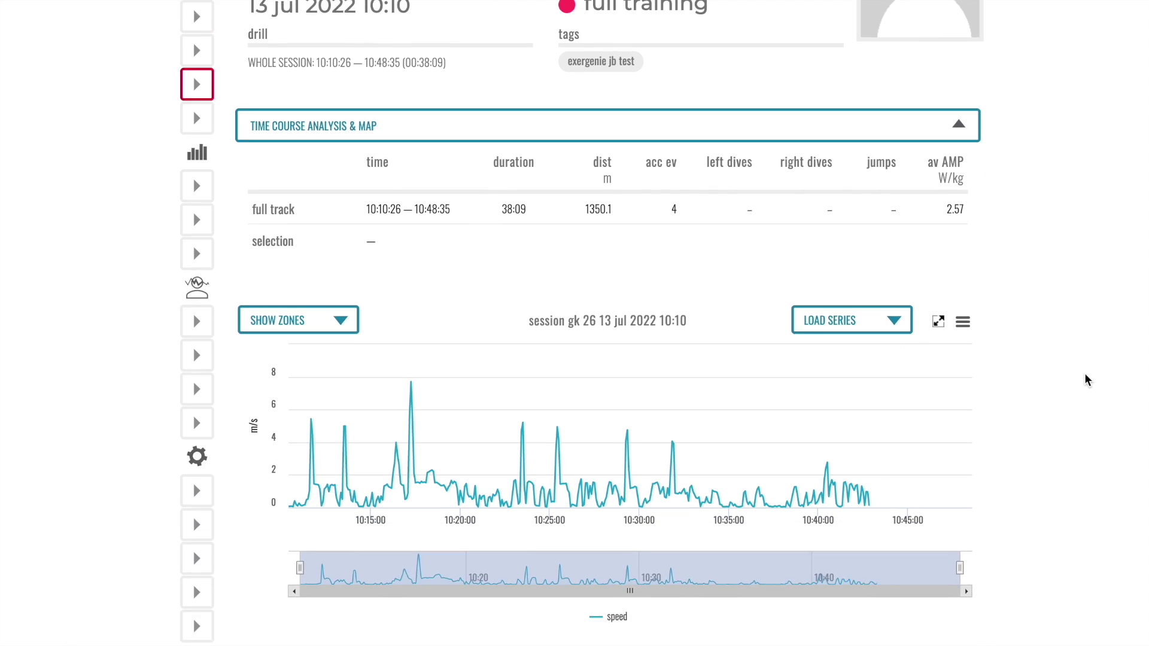
scroll(1088, 380, down, 6)
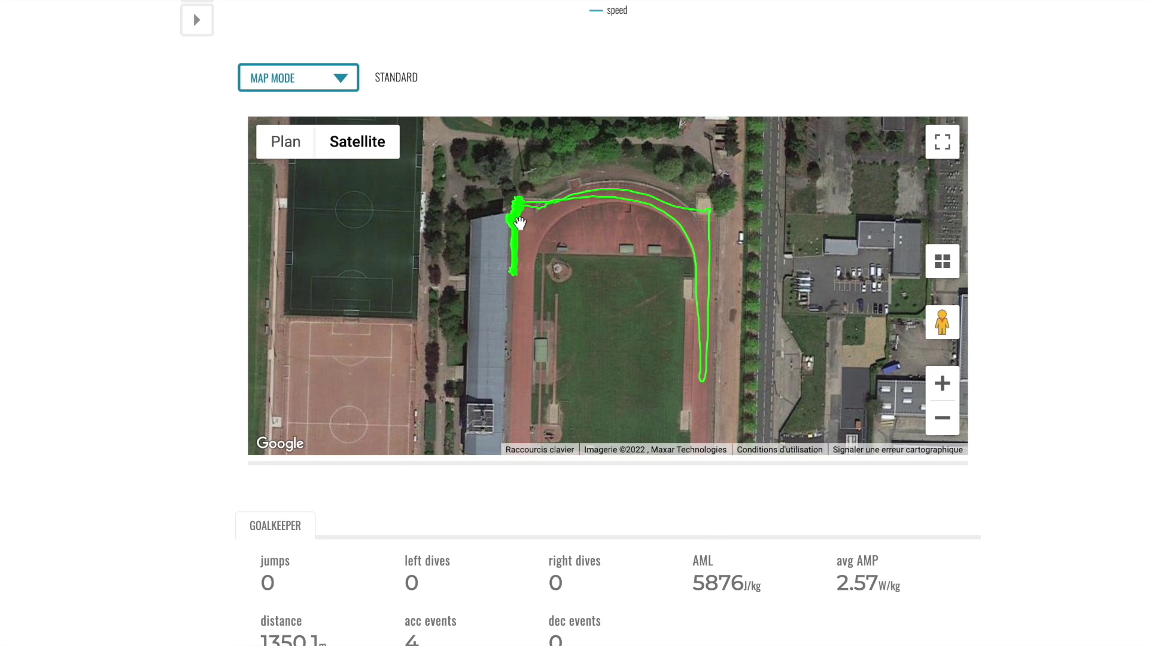
click(341, 82)
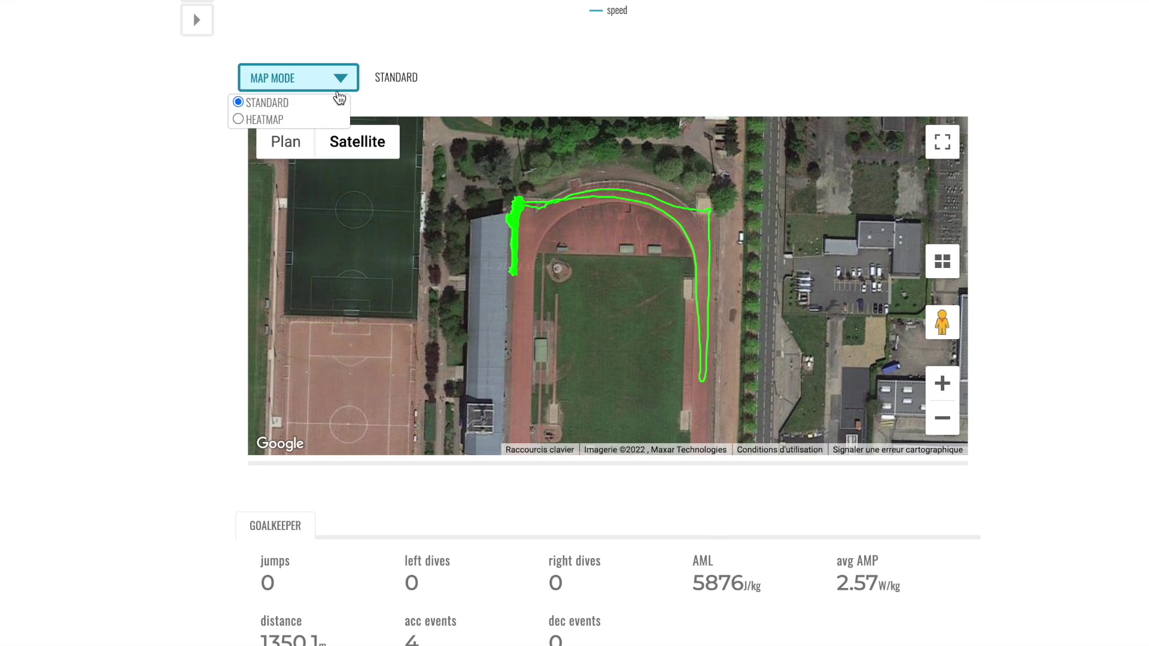
click(314, 120)
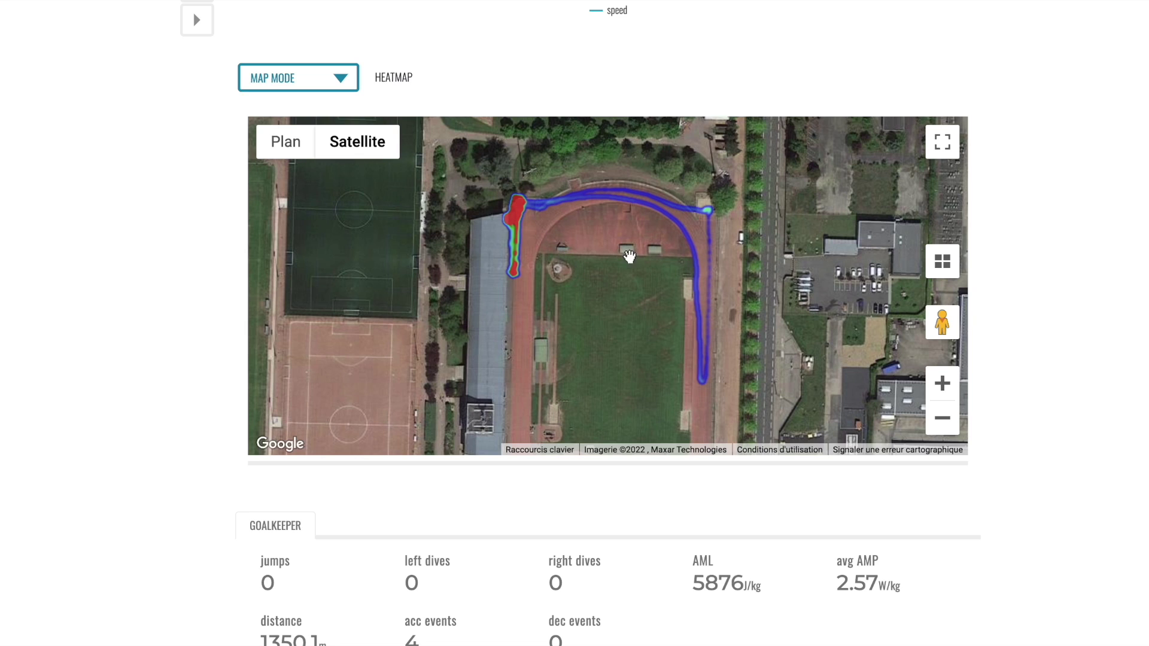
Return the map to Standard mode and inspect the speed chart at 10:48:30.
click(345, 83)
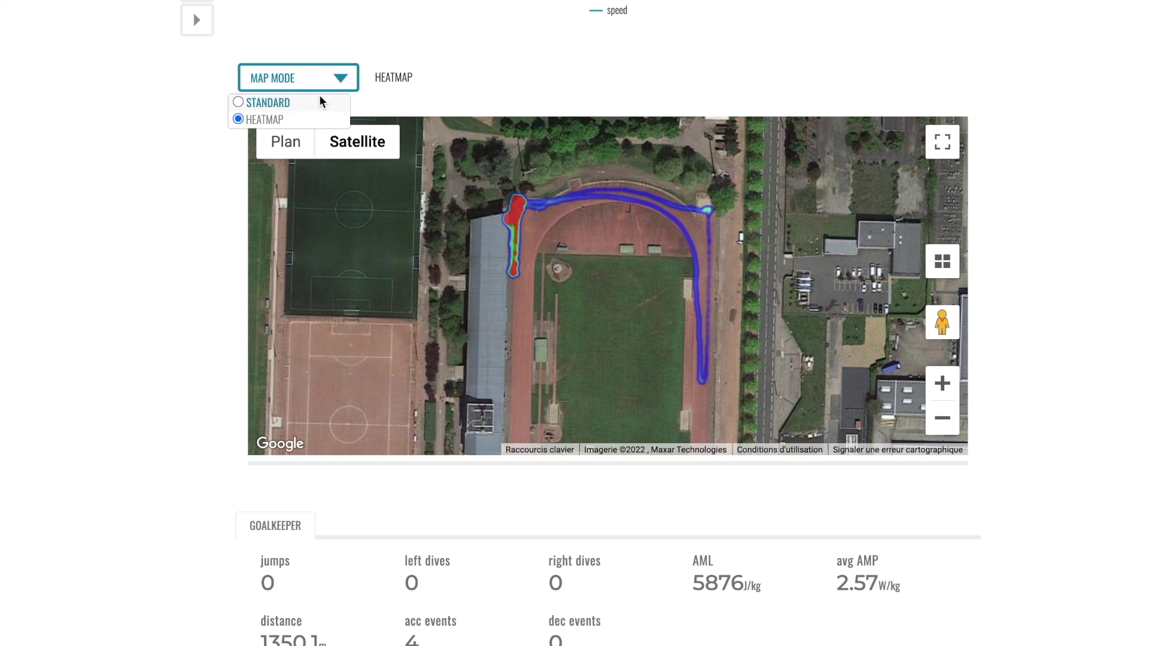
click(322, 103)
scroll(894, 388, up, 2)
scroll(895, 387, up, 2)
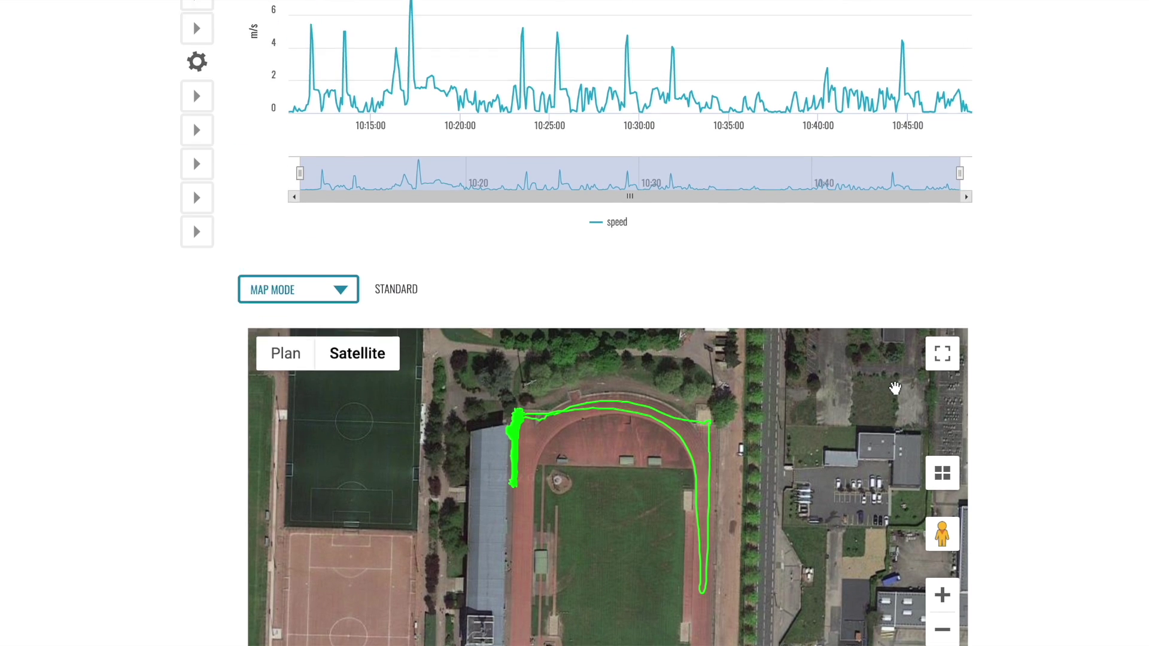
mouse_move(328, 129)
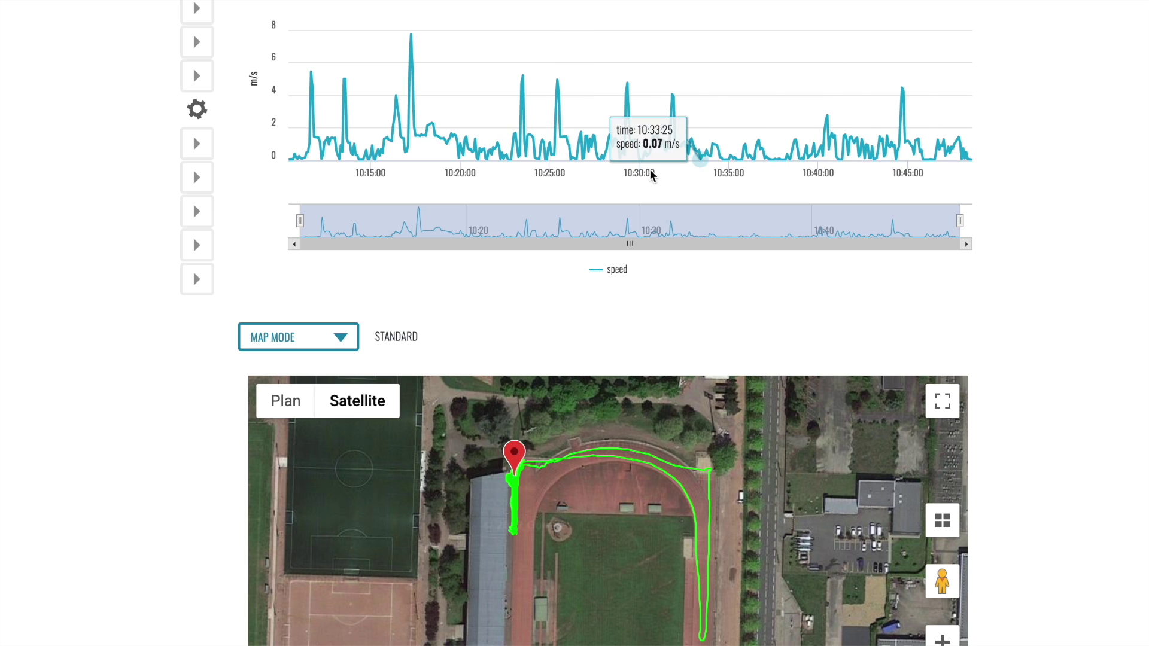
scroll(1039, 200, up, 3)
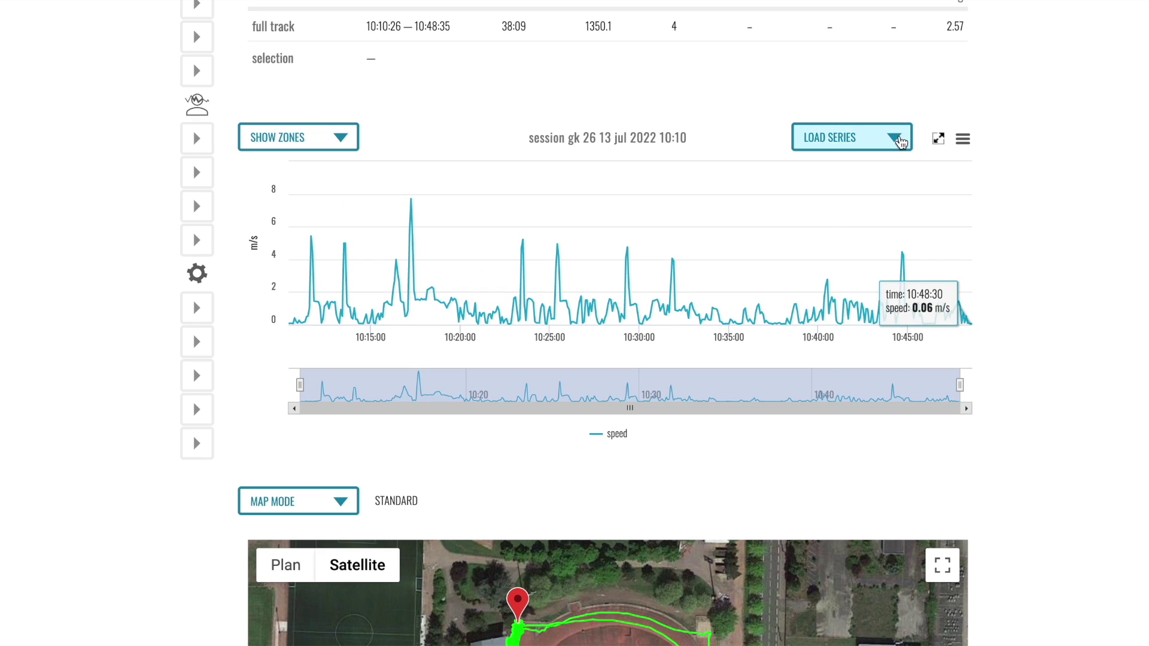
click(894, 138)
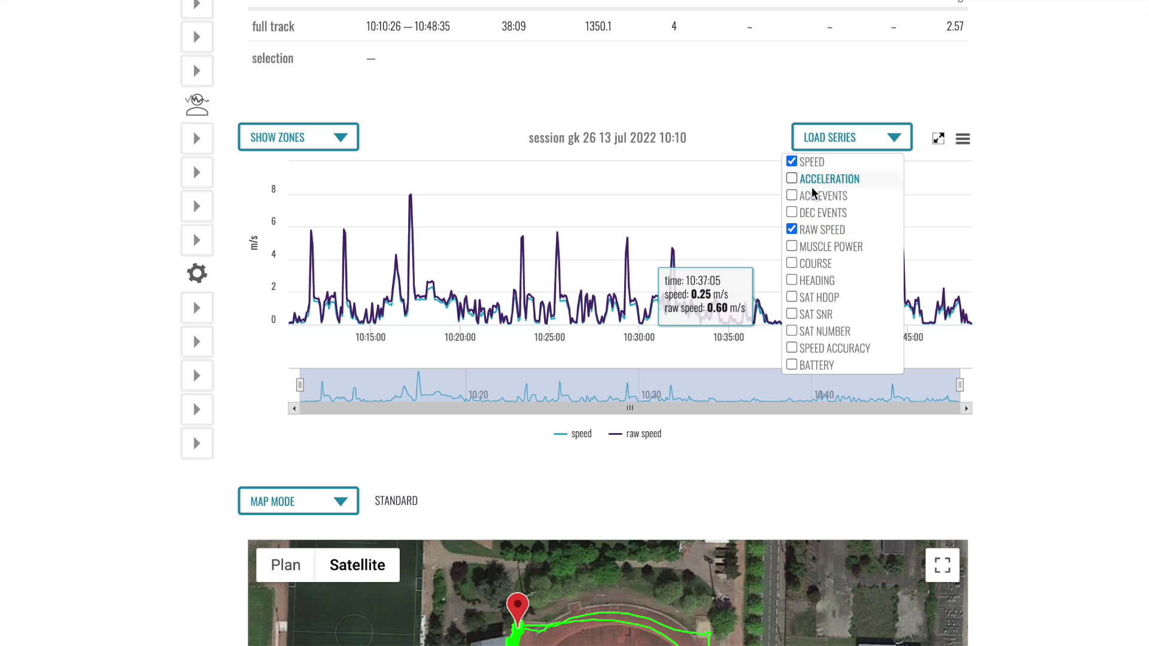
click(814, 230)
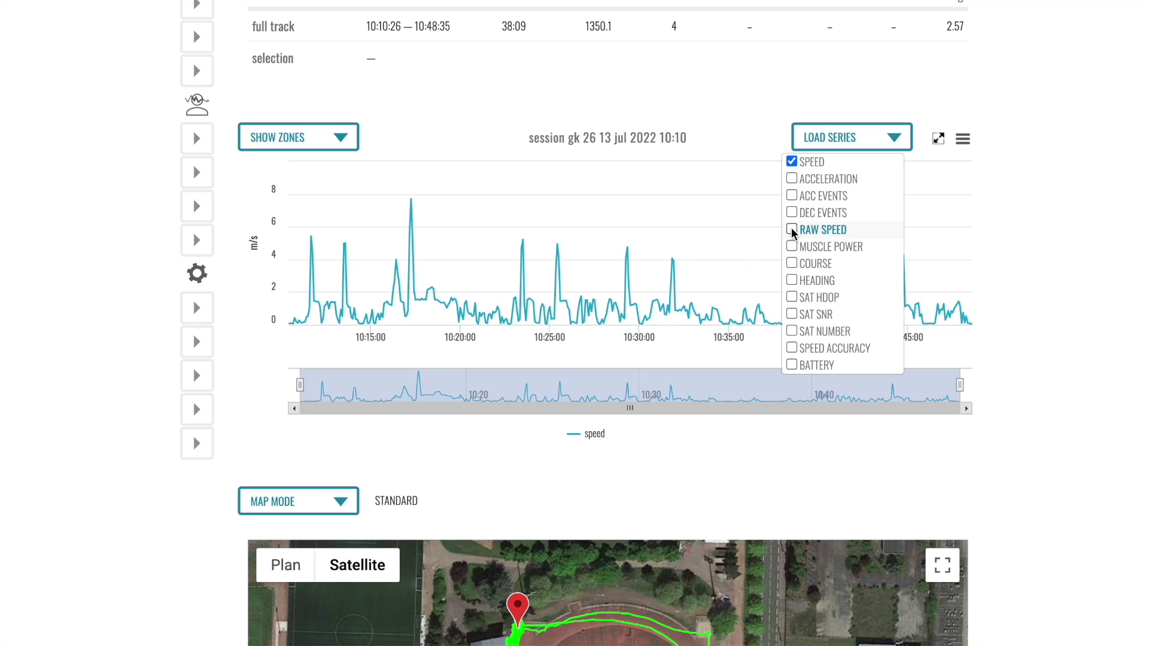
click(1063, 494)
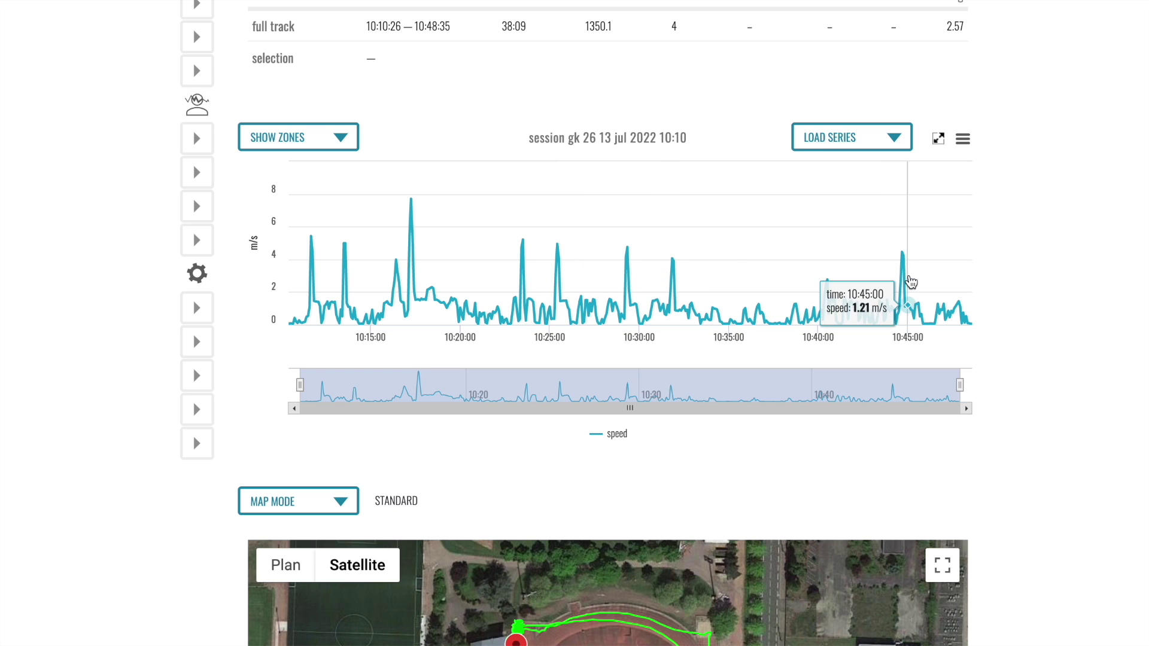
Zoom the speed chart to about 10:29:30–10:34:00, covering the 4.5 and 4 m/s peaks.
scroll(1003, 413, down, 2)
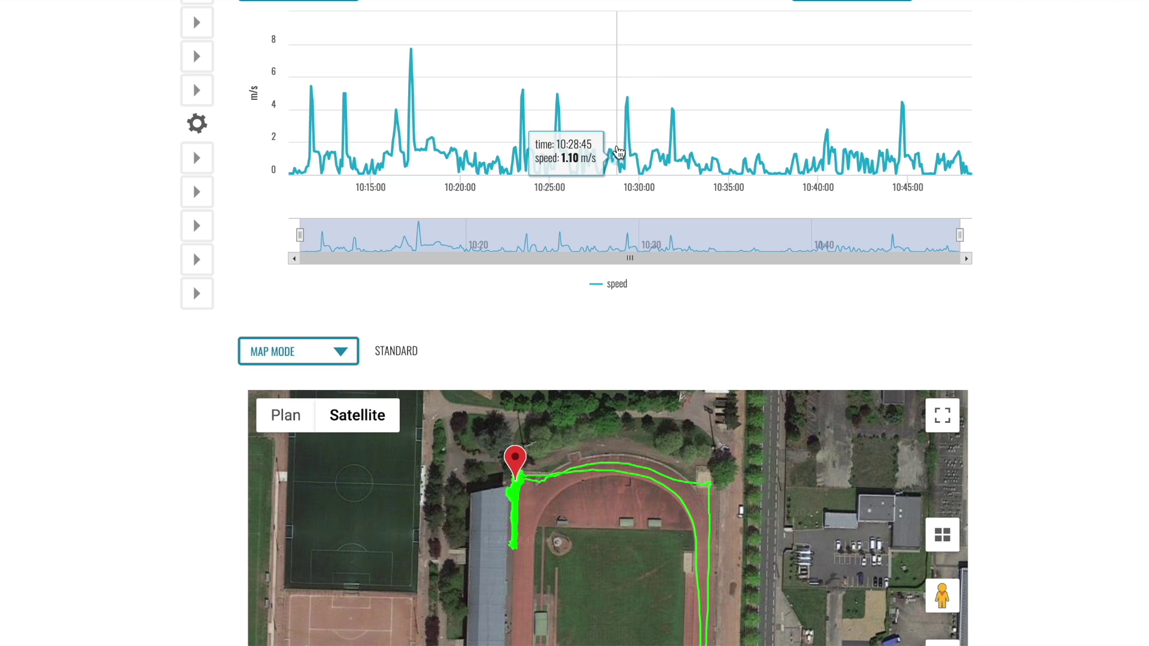
drag(618, 151, 674, 149)
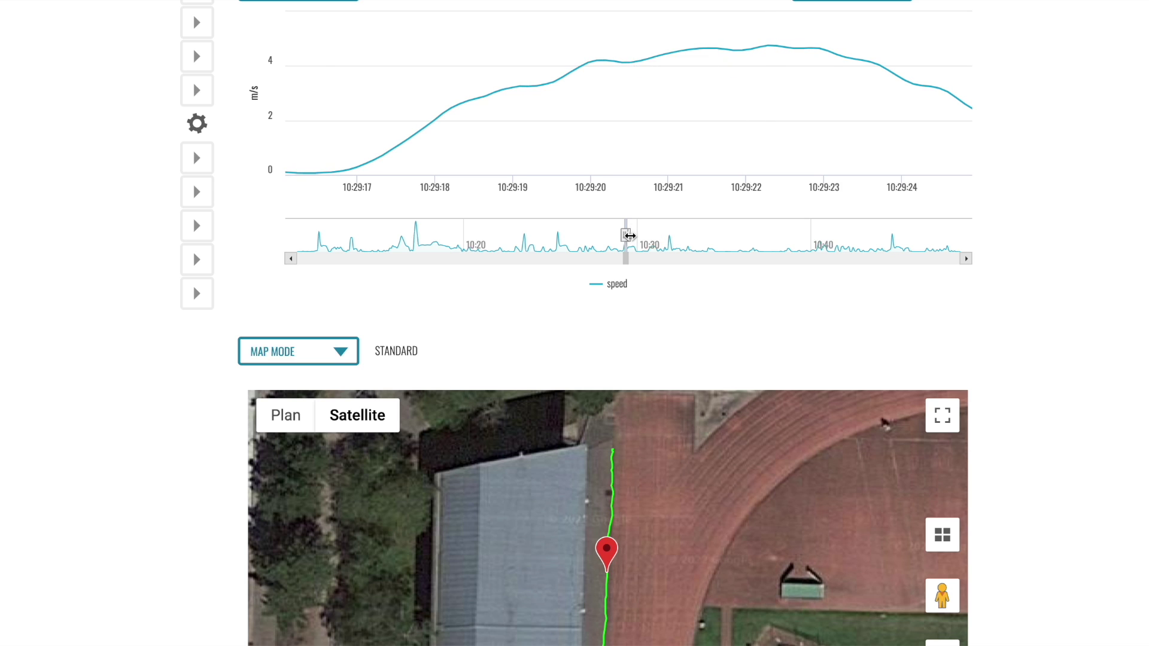
drag(626, 235, 714, 236)
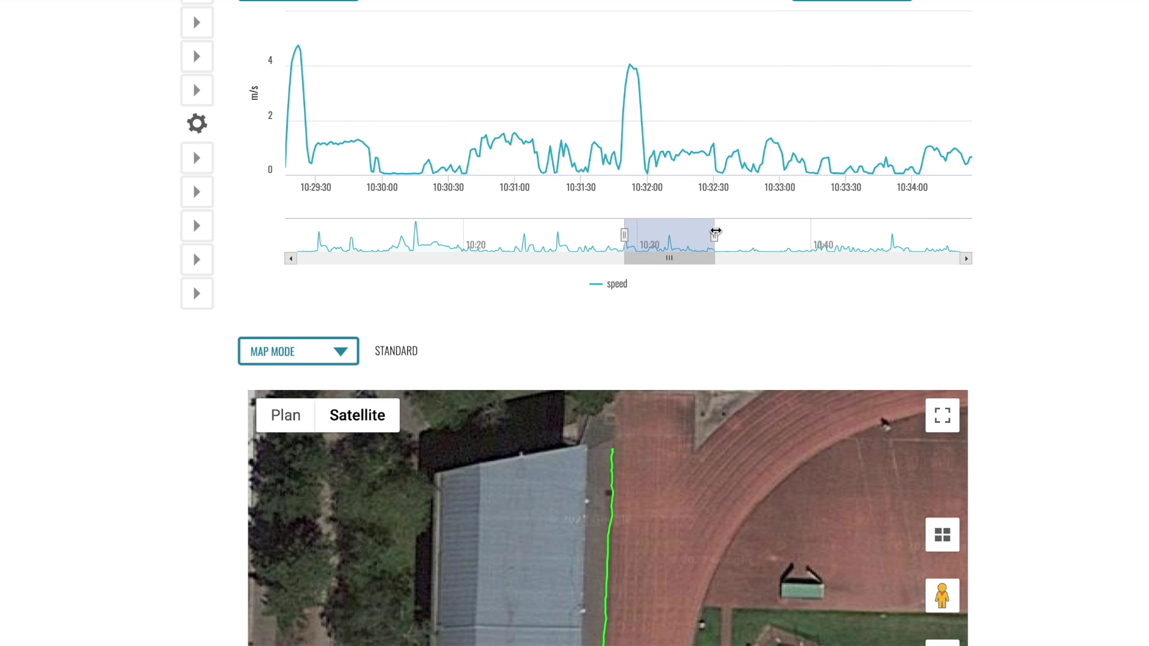
Check the 4.06 m/s peak near 10:31:52, then widen the chart to 10:12–10:46.
drag(618, 118, 650, 116)
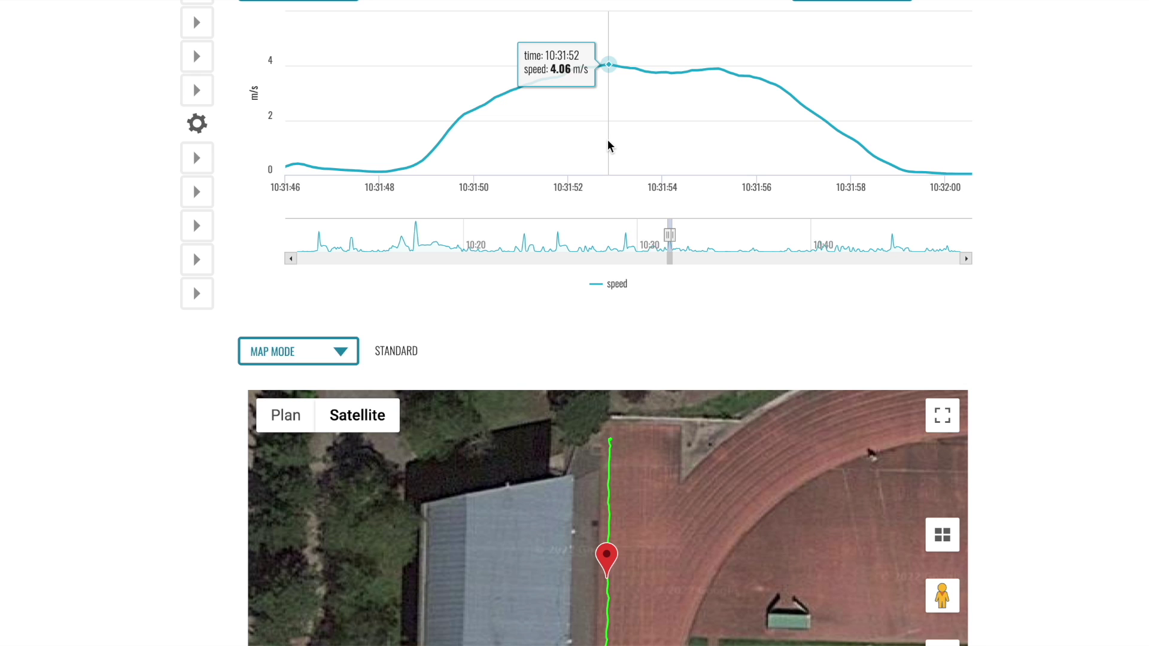
drag(670, 235, 336, 236)
drag(675, 236, 914, 235)
scroll(1055, 279, up, 6)
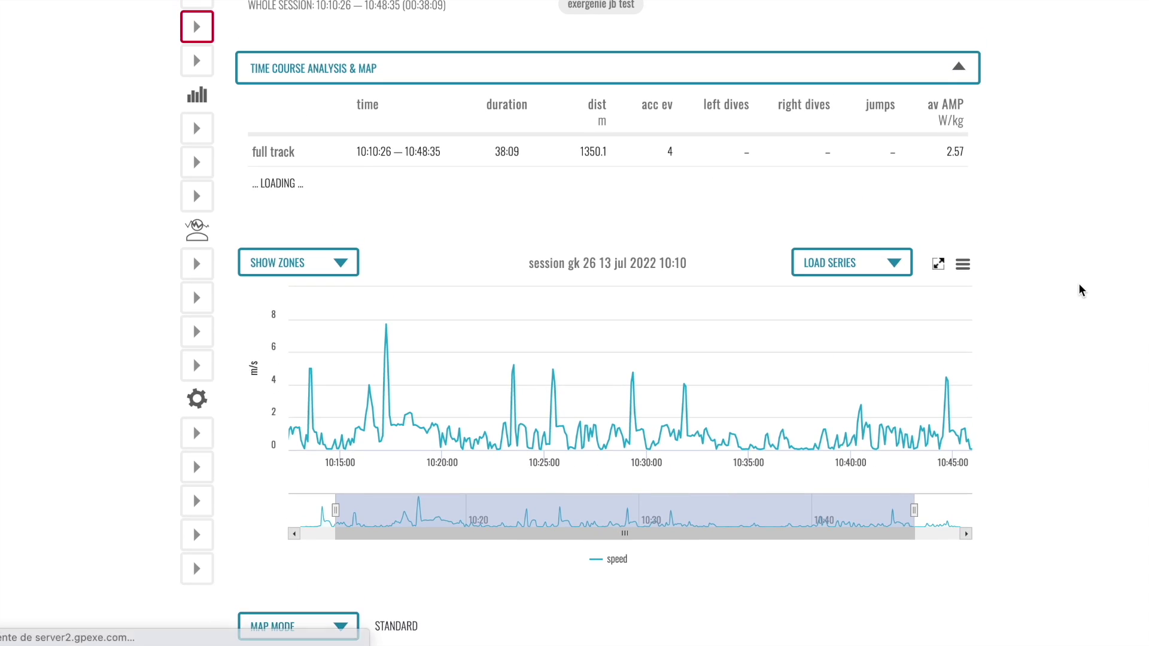
Switch to Excel and open the Exergenie sheet of the load-velocity workbook.
scroll(1081, 290, up, 3)
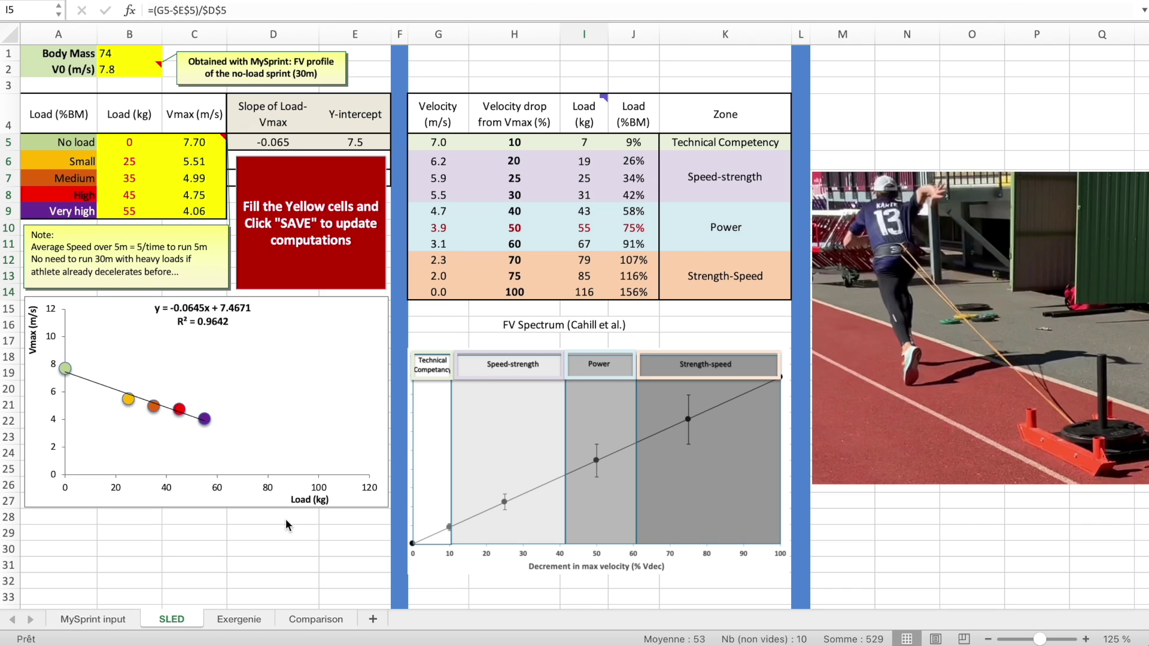
click(242, 622)
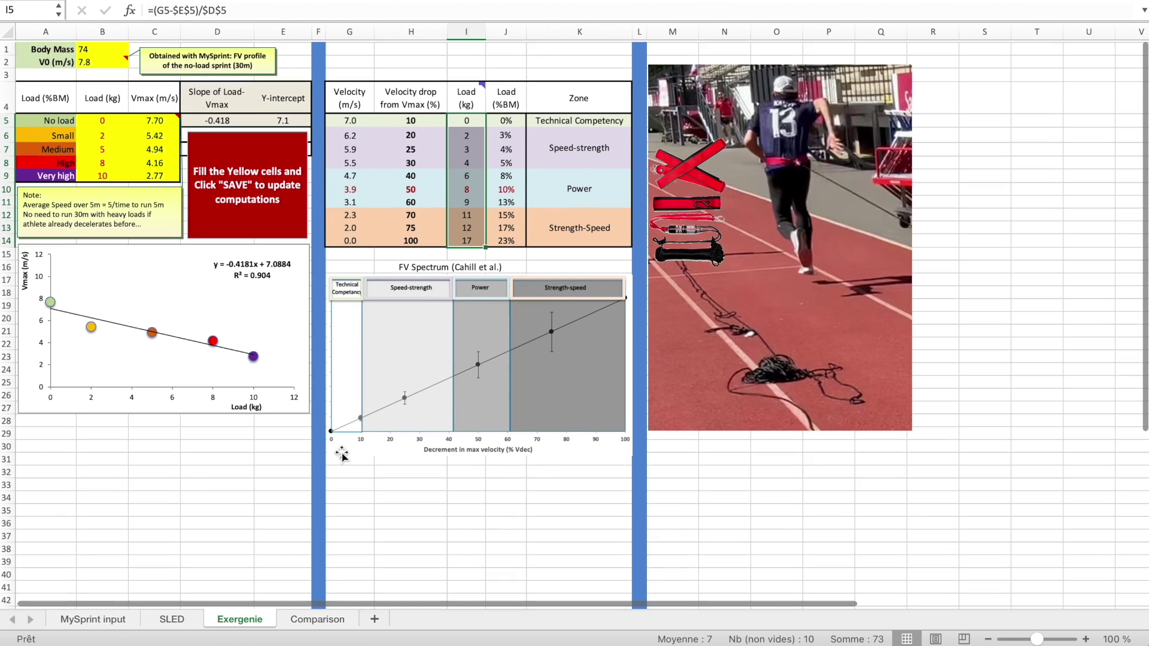
Review the Exergenie chart's trendline y = -0.4181x + 7.0884 with R² = 0.904.
scroll(342, 455, up, 3)
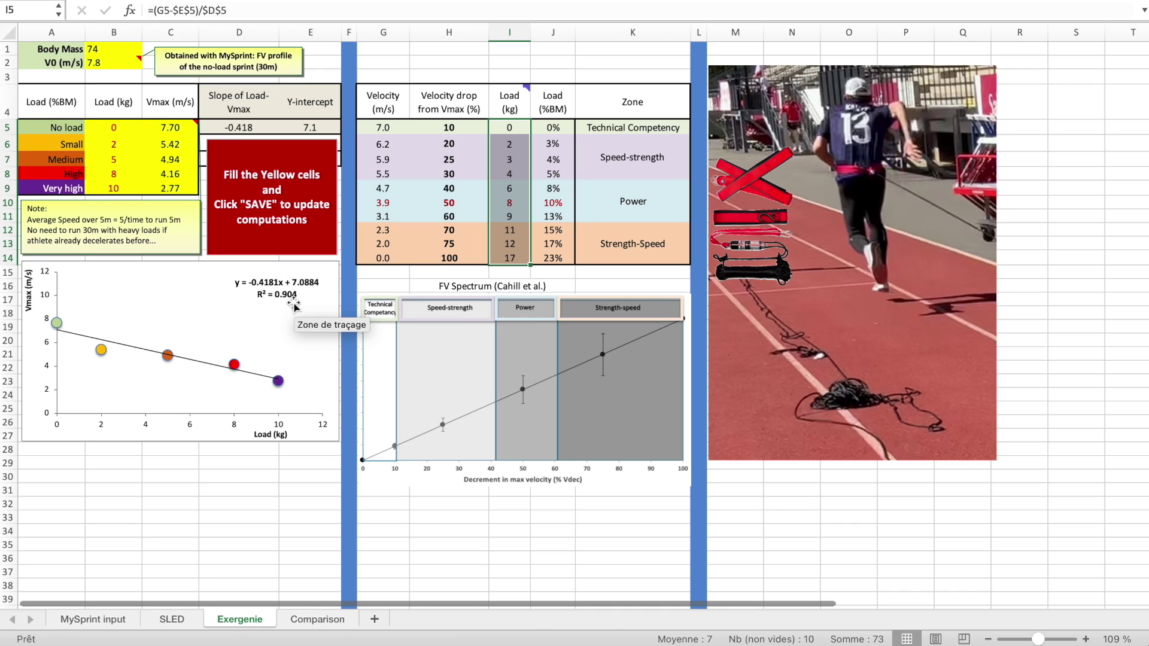
mouse_move(104, 359)
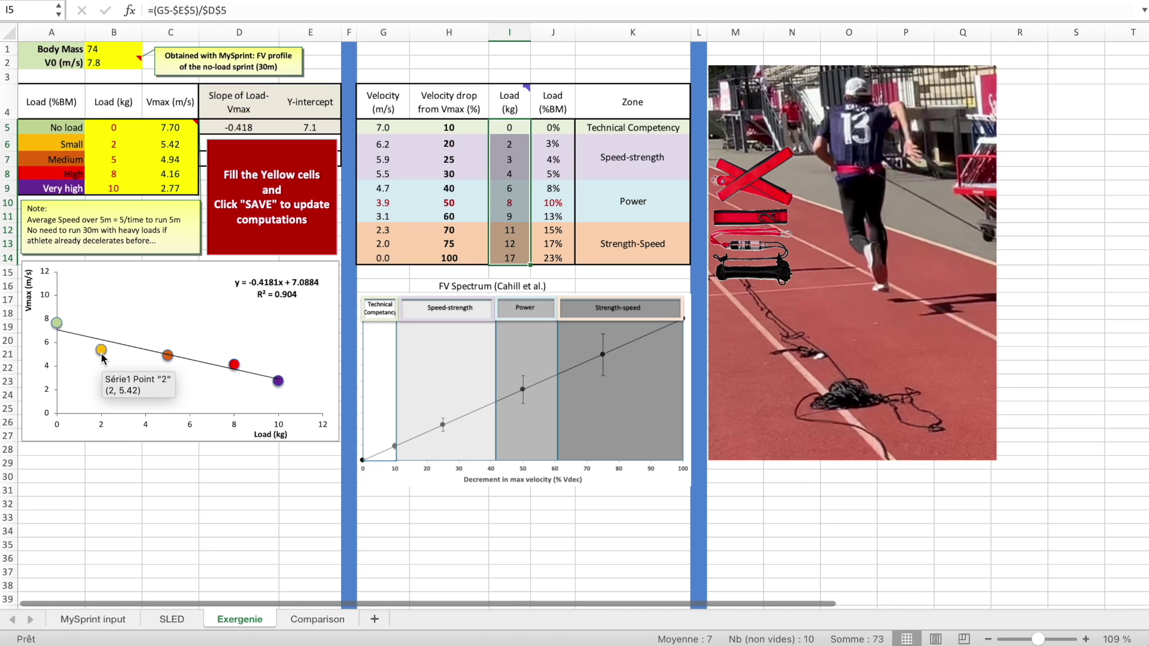
Delete the Small load row (2 kg, 5.42 m/s) in B6:C6, then go to MySprint input.
click(113, 145)
click(185, 144)
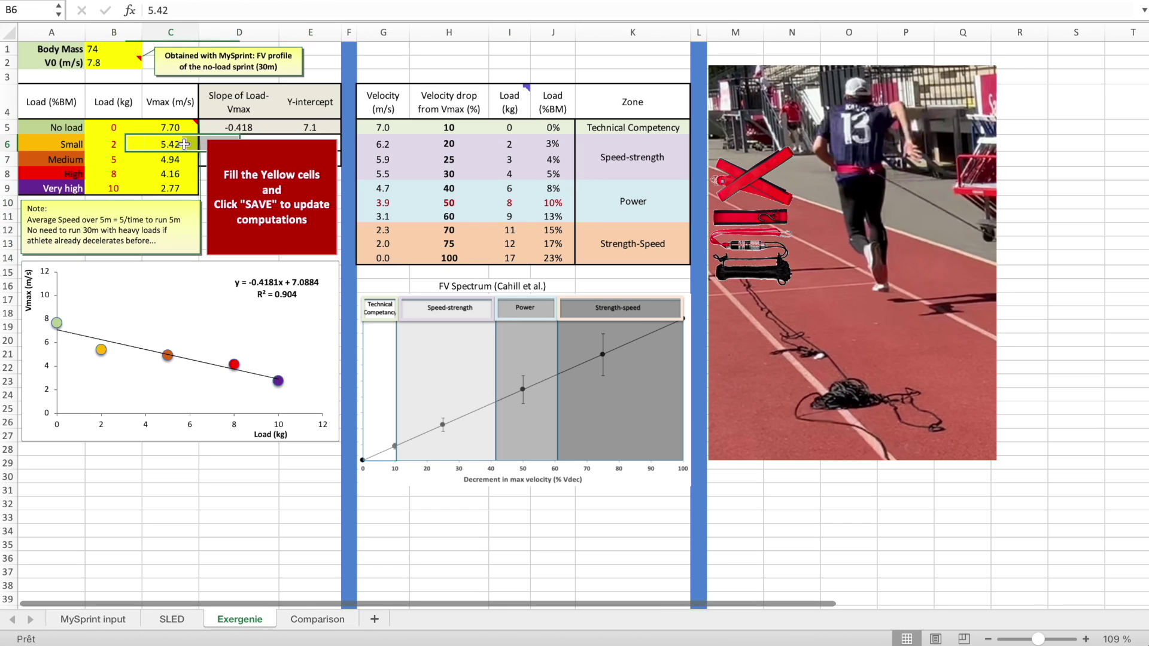
drag(127, 145, 146, 145)
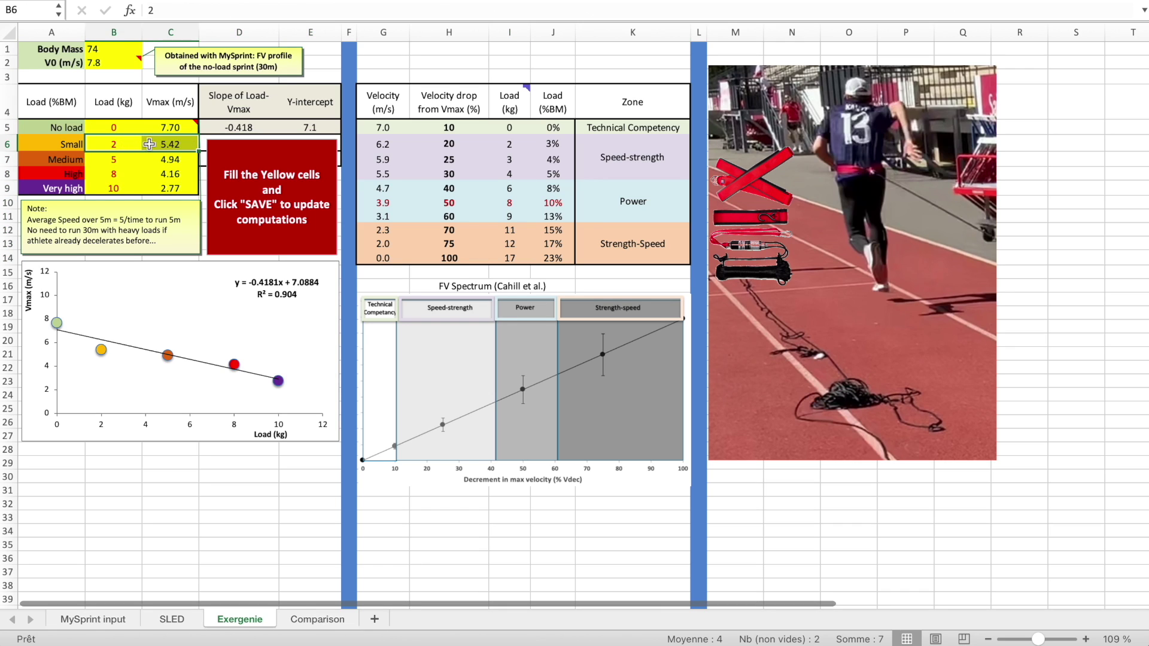
mouse_move(103, 358)
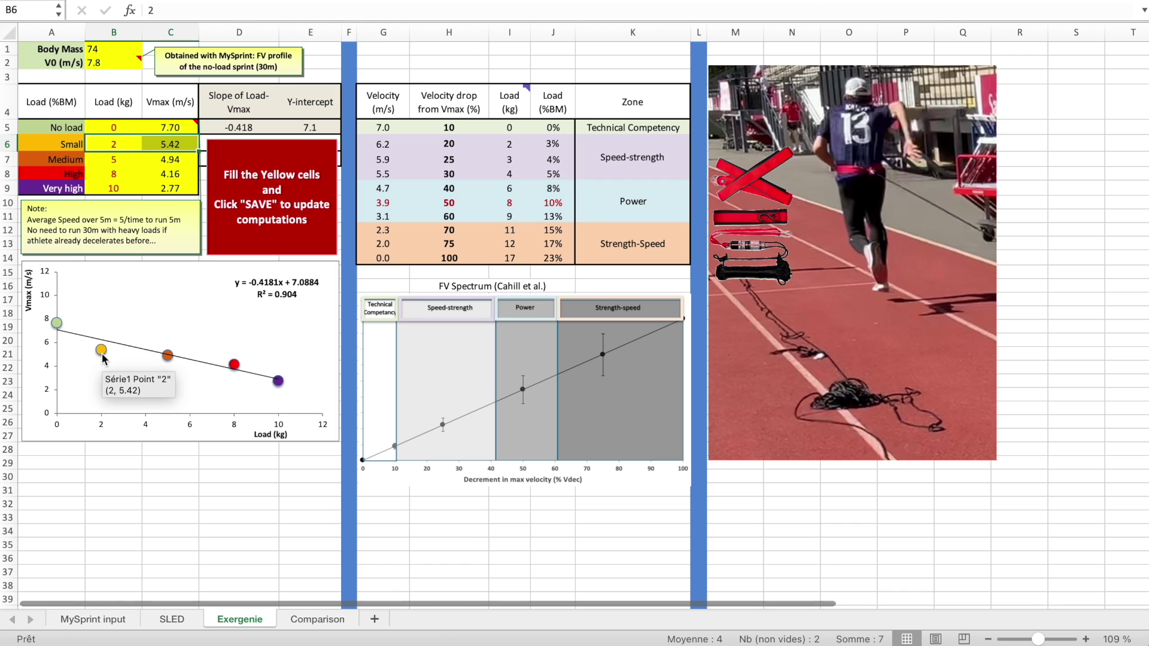
key(Delete)
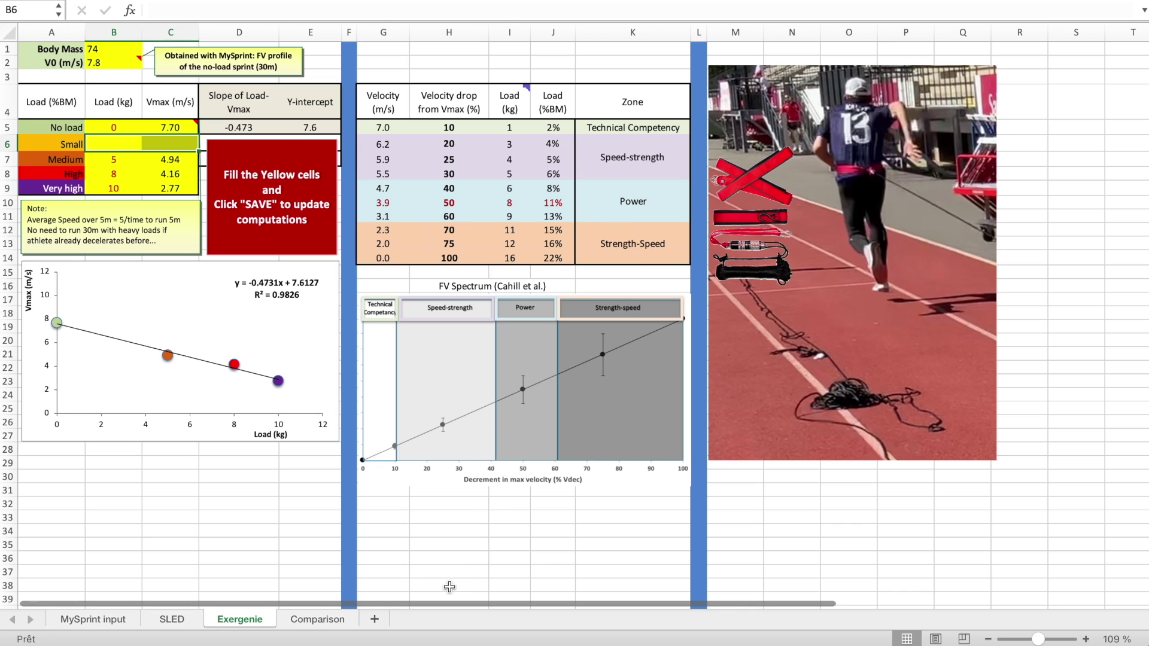
click(106, 623)
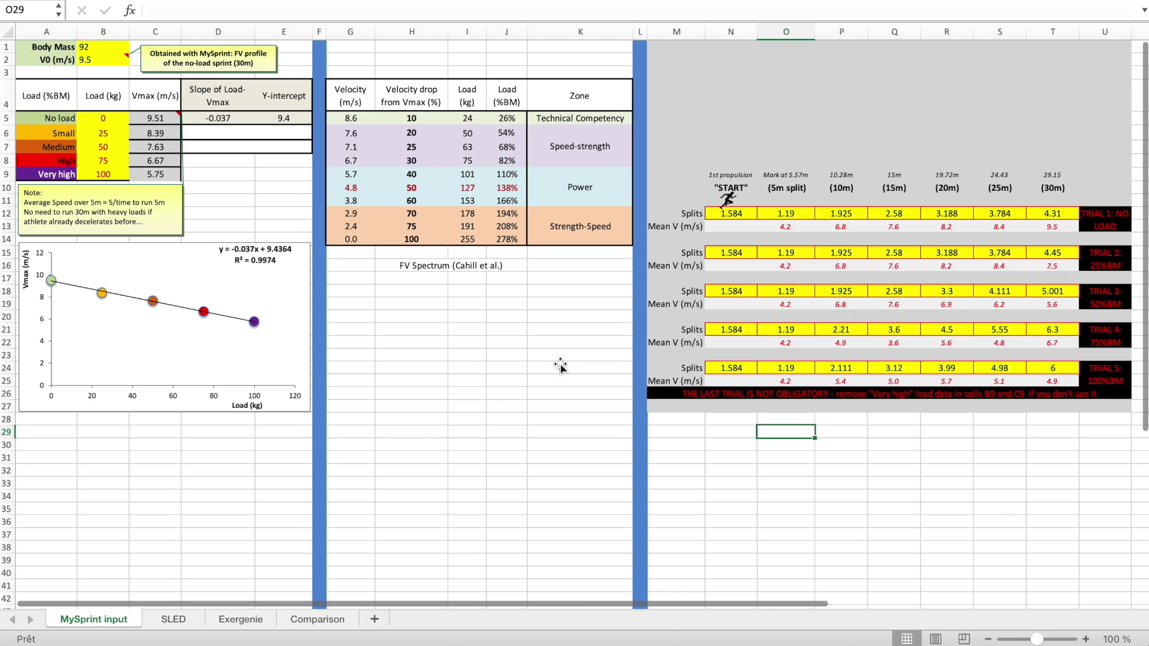